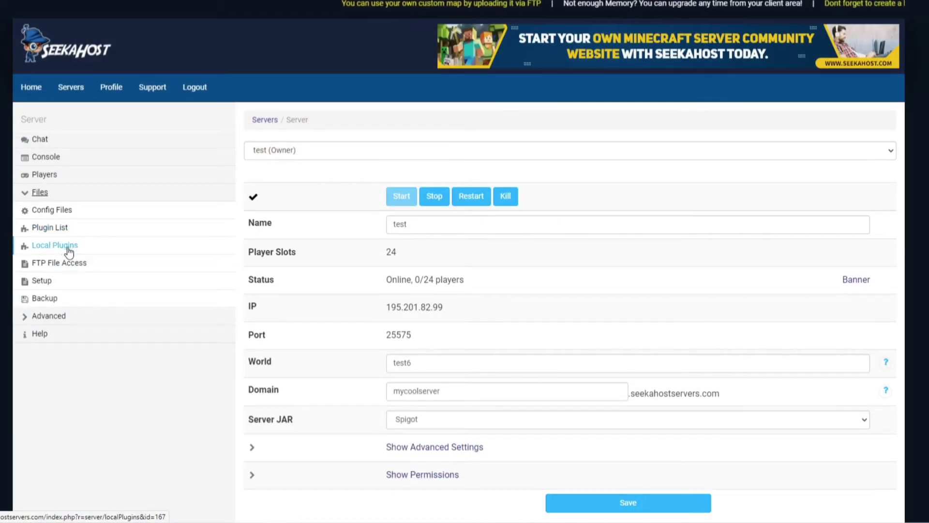
- Open the server's local plugins page, and switch to Minecraft to join the multiplayer server named test
click(50, 247)
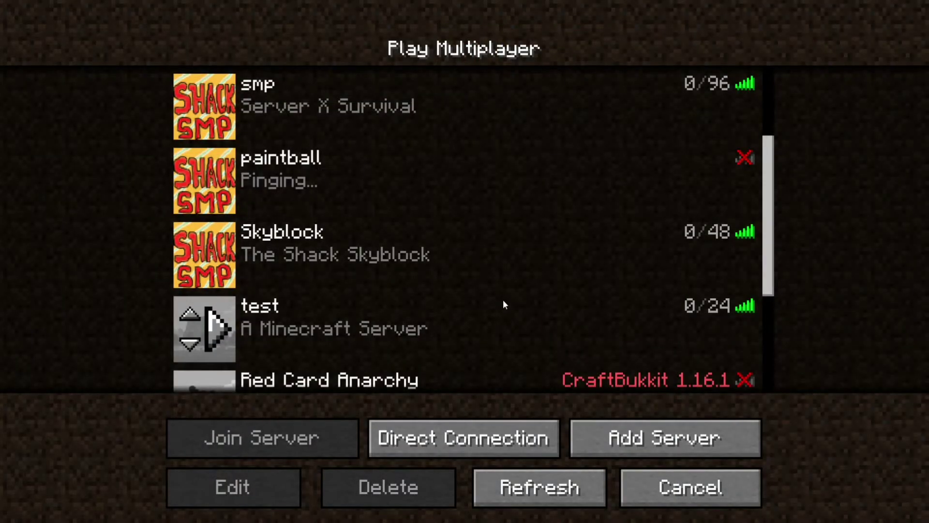
click(321, 315)
click(269, 446)
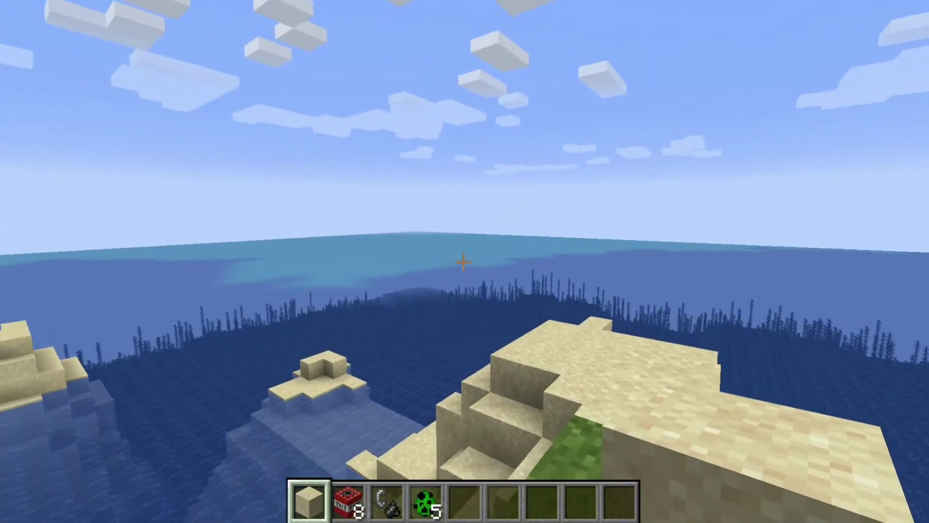
- Place two TNT blocks, spaced apart, on the flat sand of the small island
key(2)
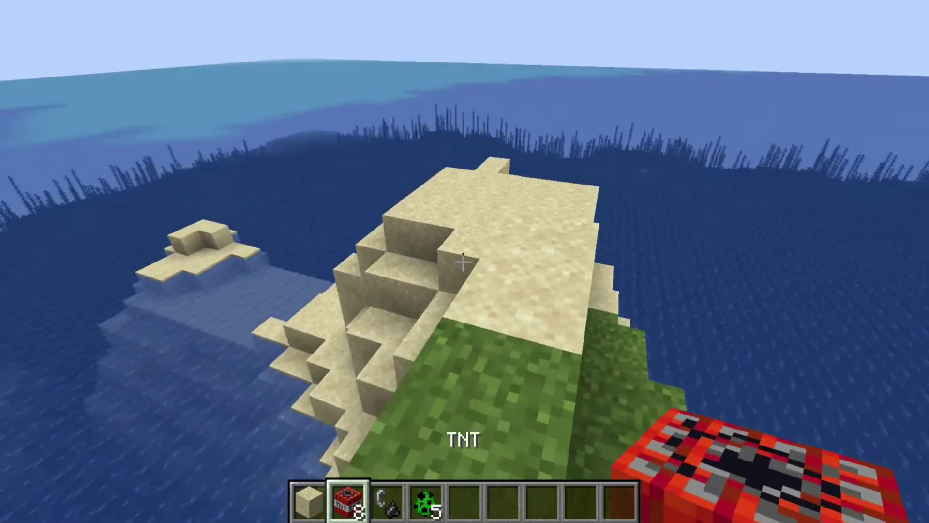
key(w)
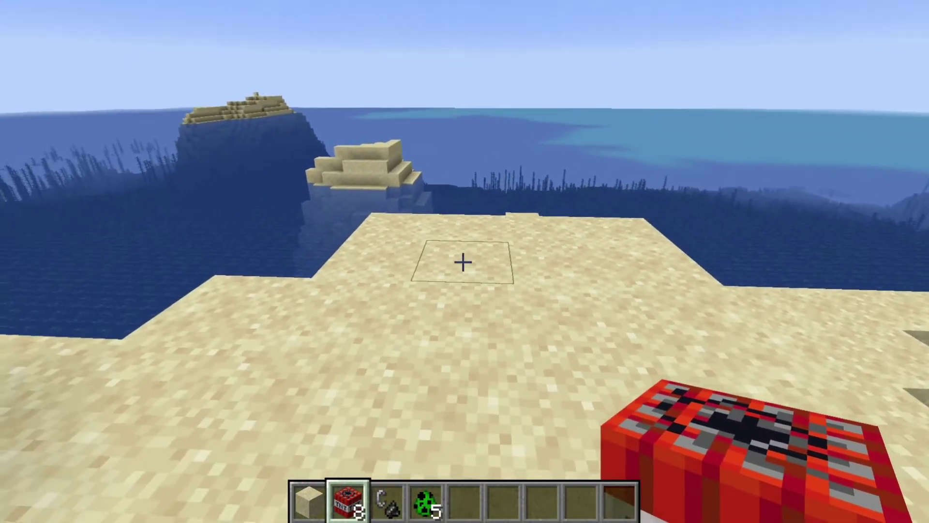
right_click(463, 261)
right_click(463, 261)
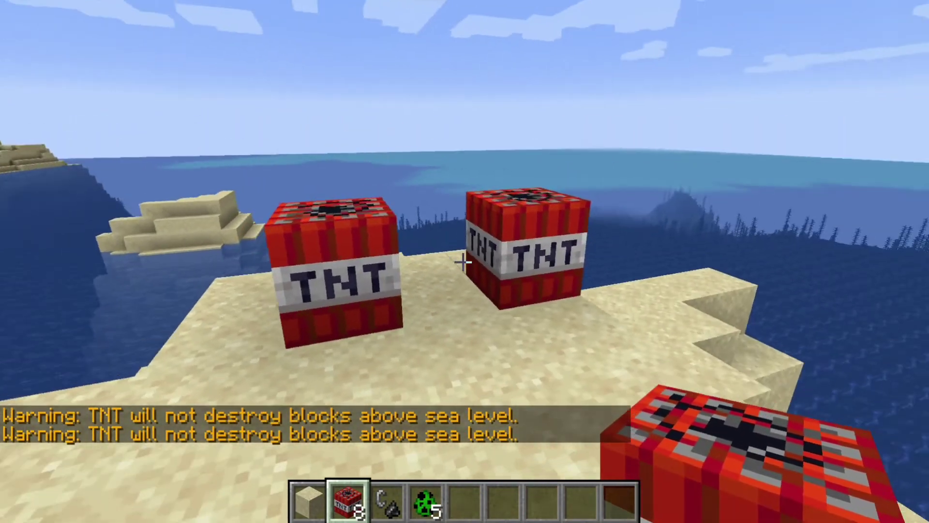
- Ignite the first TNT block with the flint and steel and back away to the higher sand to watch it explode
key(3)
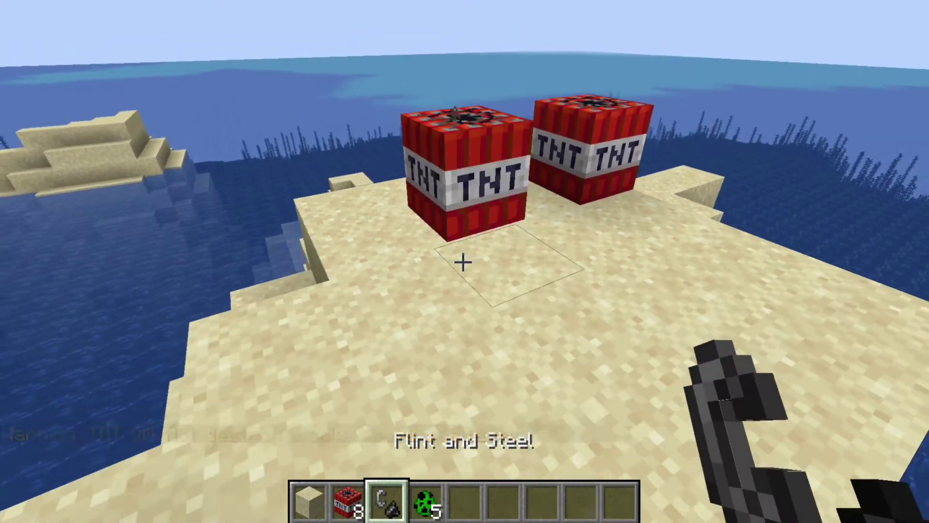
right_click(464, 262)
key(s)
key(w)
key(space)
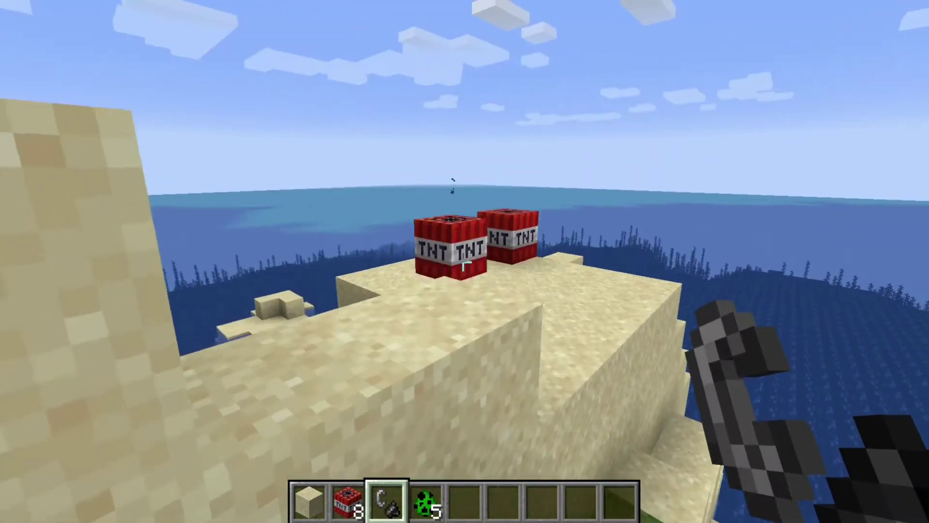
key(s)
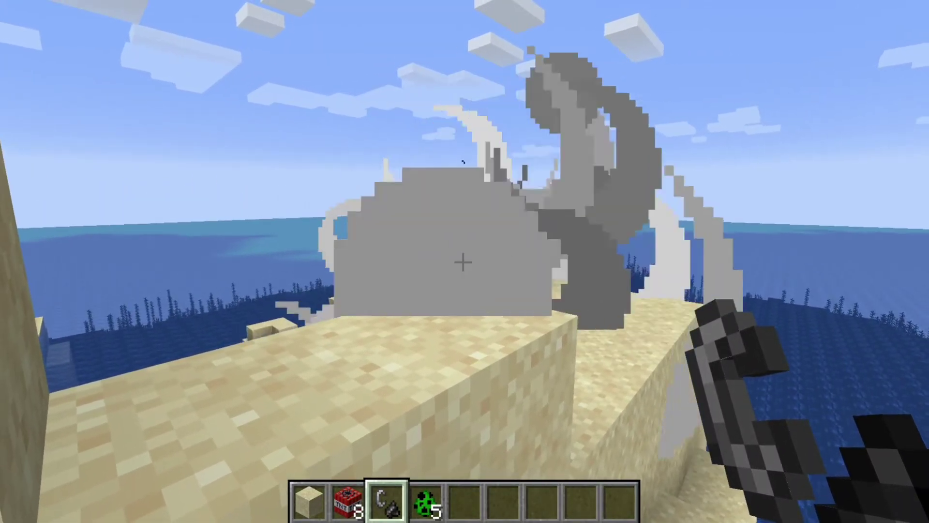
- Return to the remaining TNT block, ignite it with the flint and steel, and retreat to higher ground until it explodes
key(w)
key(space)
key(w)
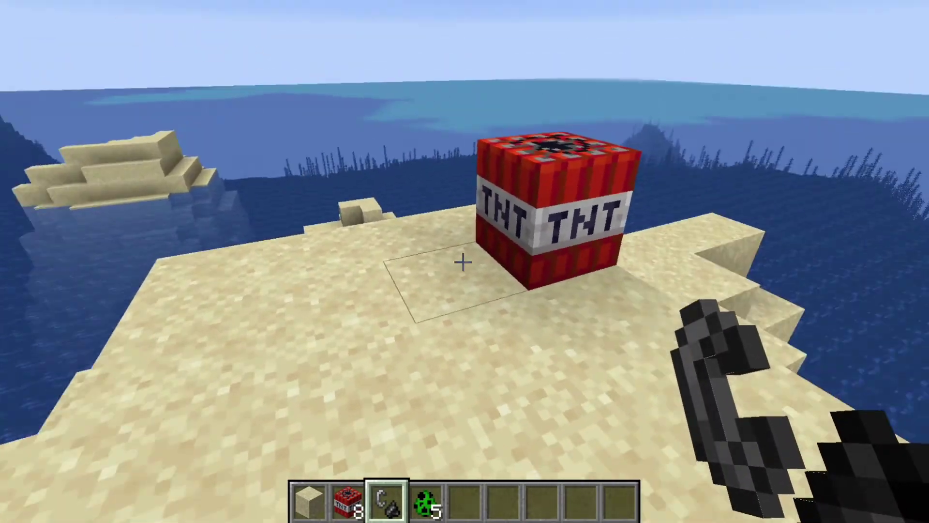
right_click(464, 262)
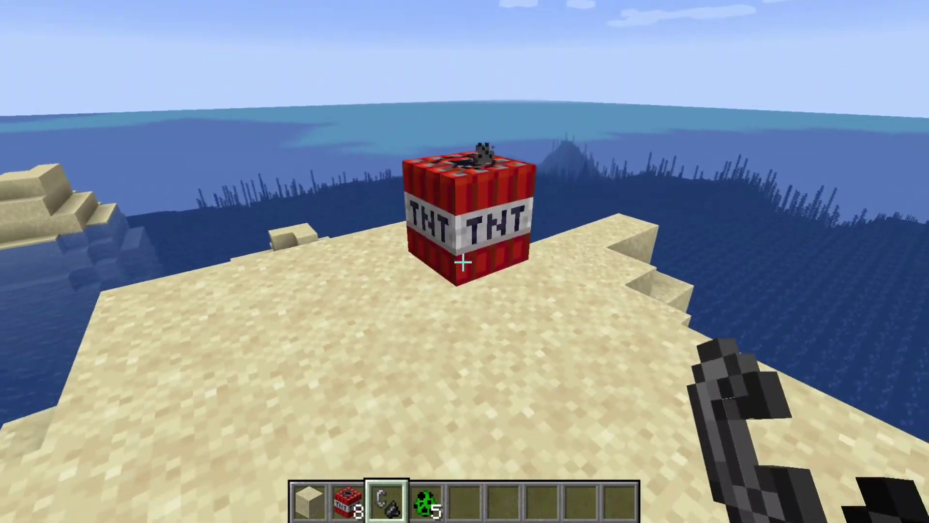
key(s)
key(w)
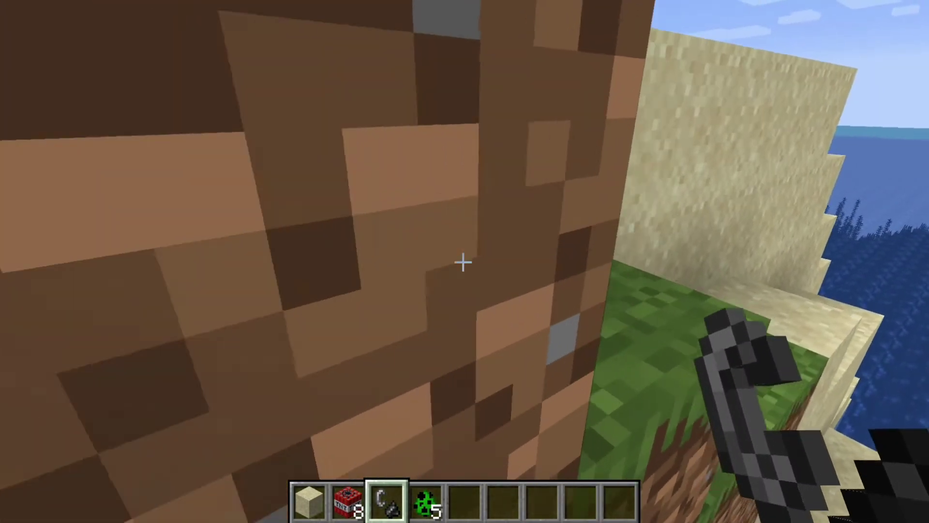
key(space)
key(space)
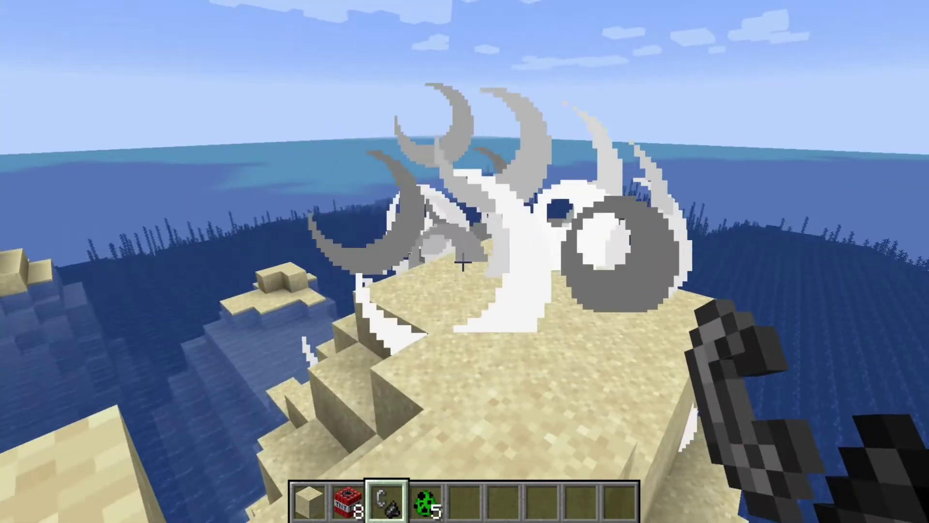
key(w)
key(space)
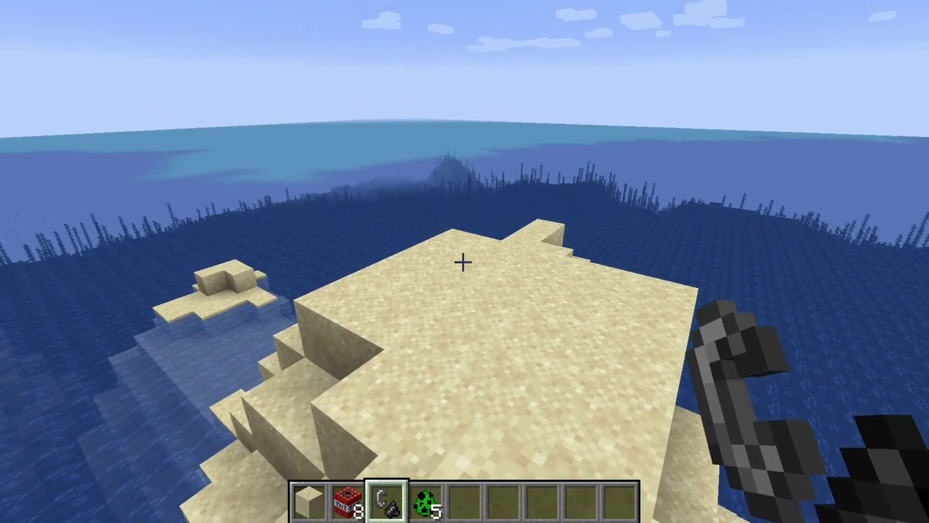
- Spawn a group of creepers on the flat sand with the creeper spawn egg
key(w)
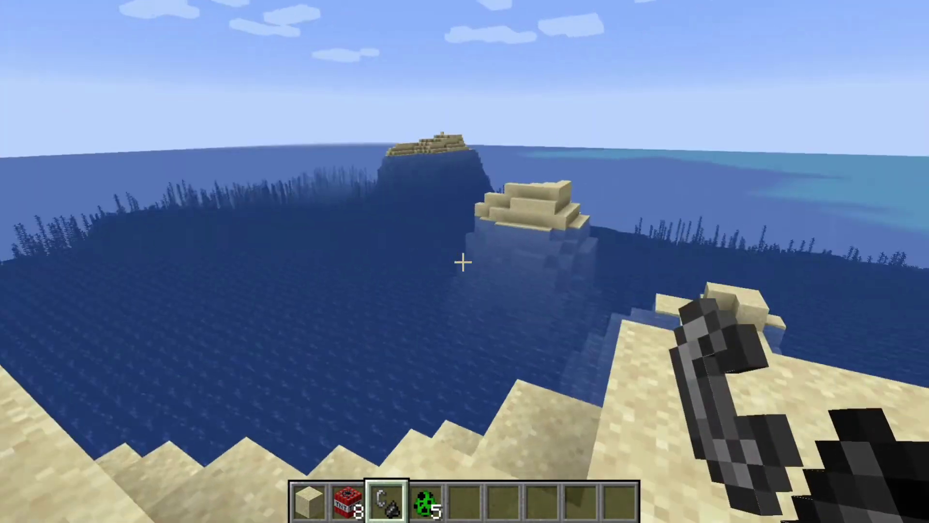
key(4)
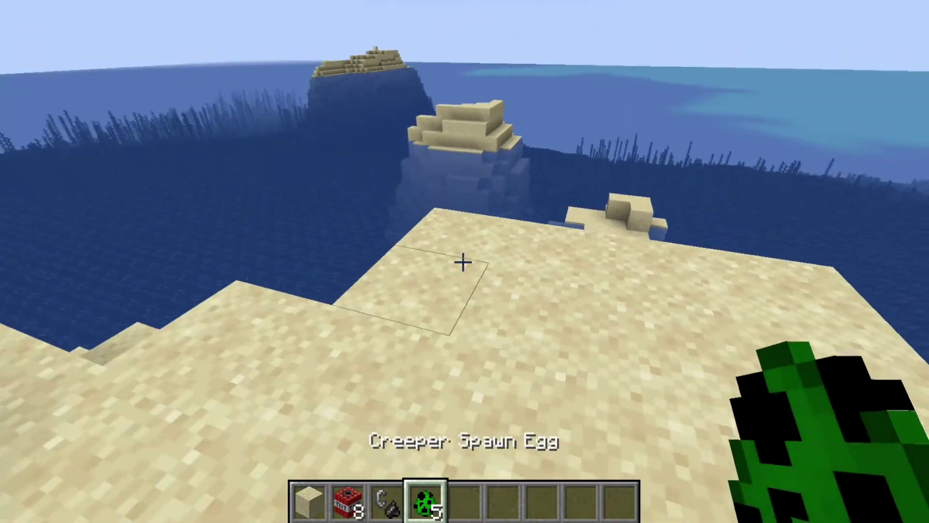
right_click(463, 262)
right_click(463, 262)
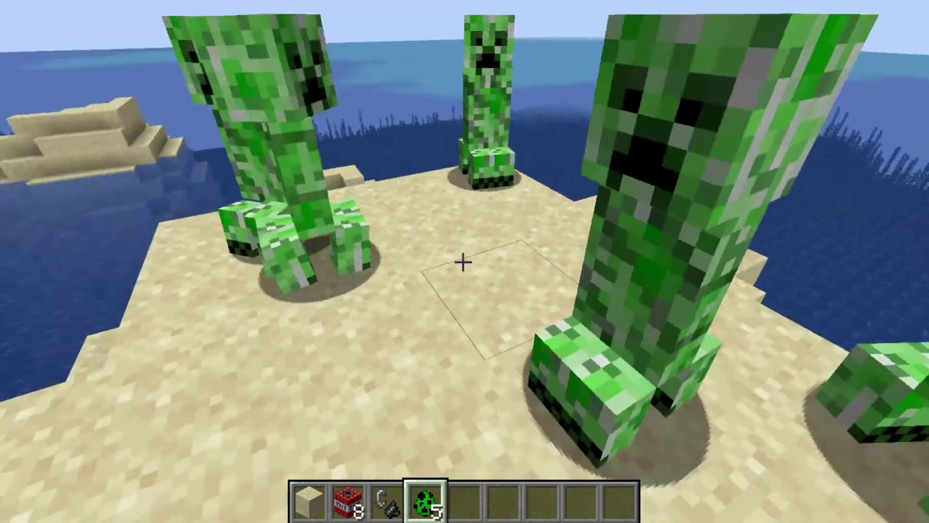
right_click(463, 262)
right_click(462, 261)
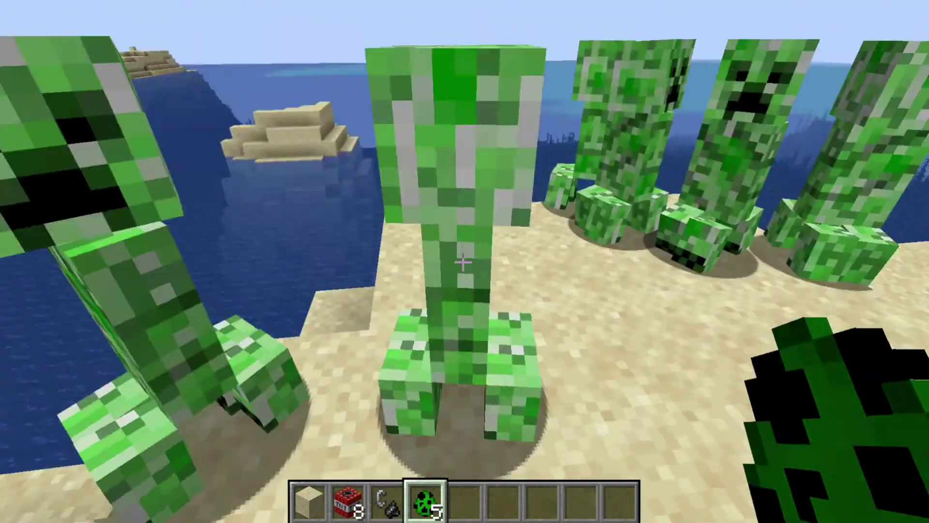
key(d)
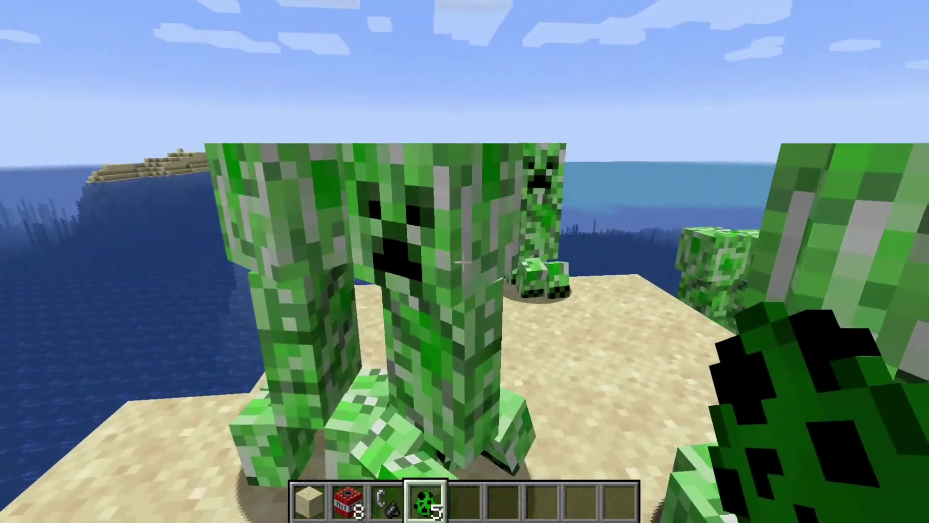
- Switch the own player's game mode to survival with the gamemode command and approach the creepers
key(slash)
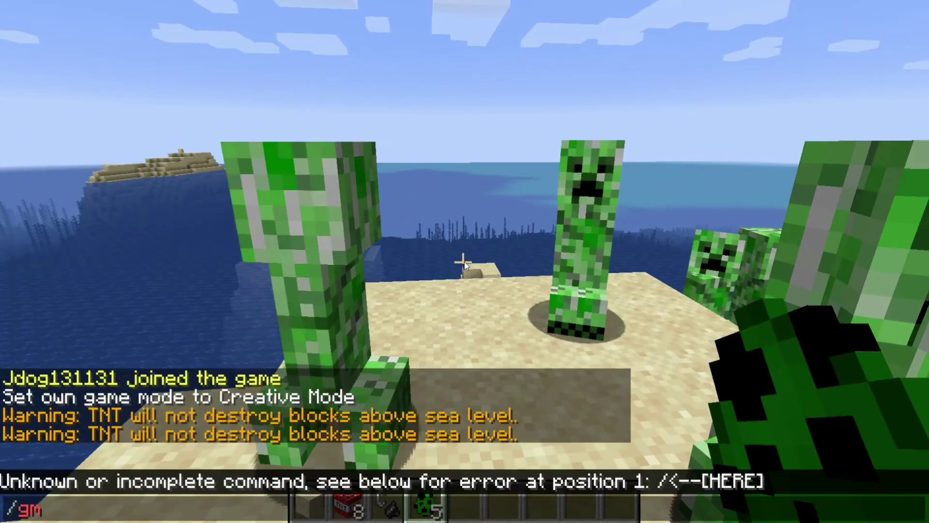
text(gm)
key(BackSpace)
text(a)
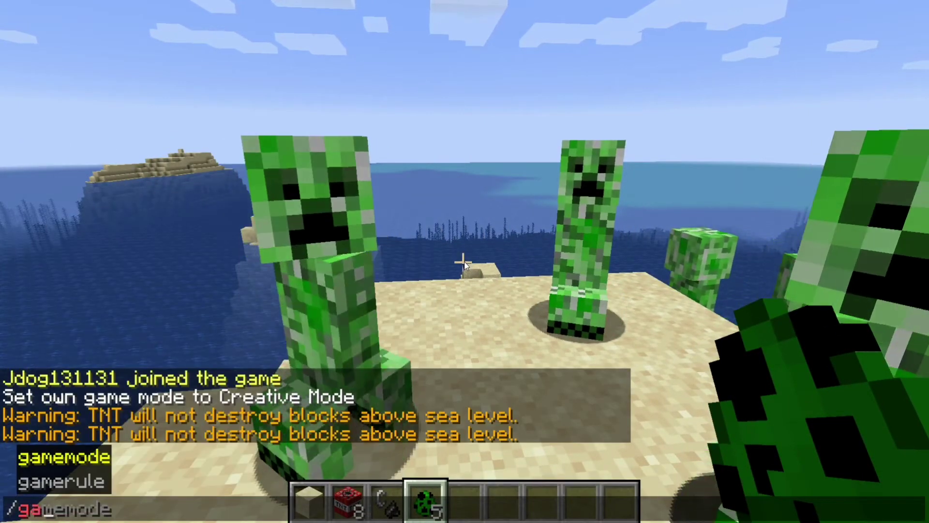
key(Tab)
text(survival Jdog131131)
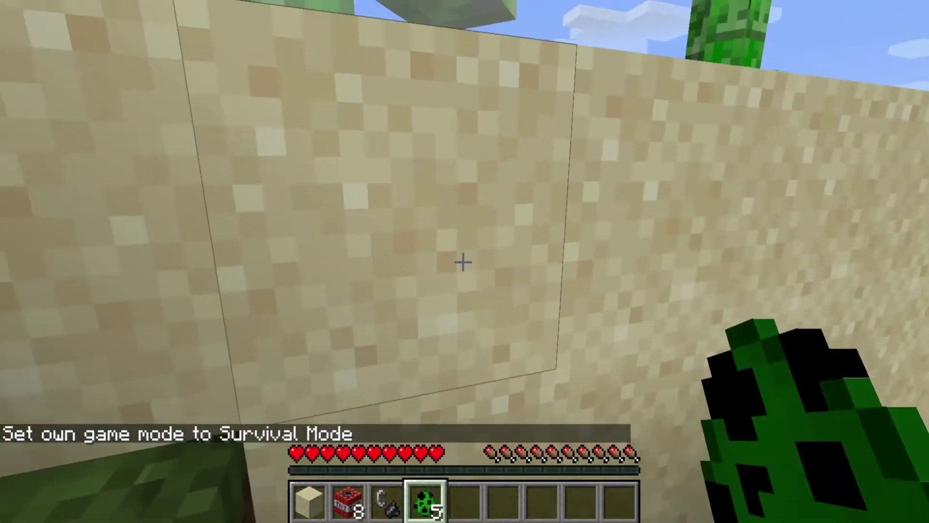
key(space)
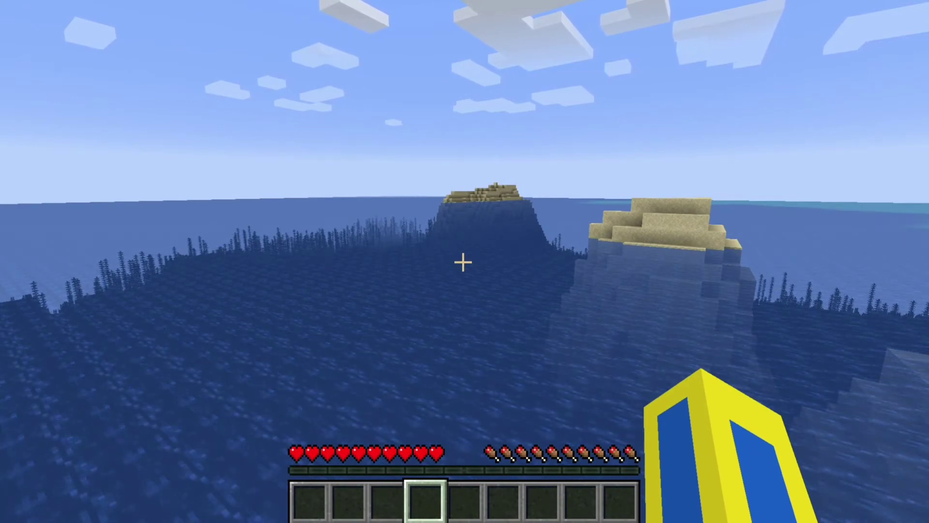
- Run the command /gamerule mobGriefing false to stop mobs from damaging blocks
key(slash)
text(gam)
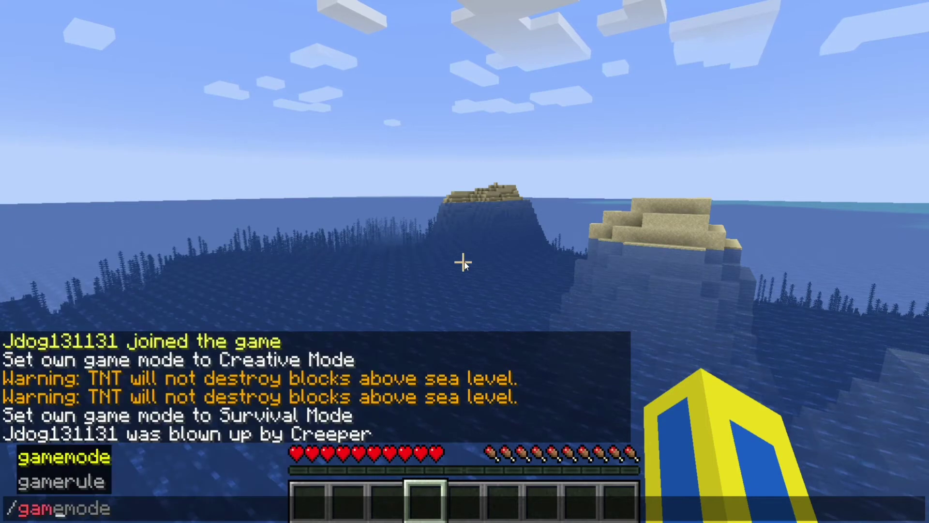
text(erule mobGriefing)
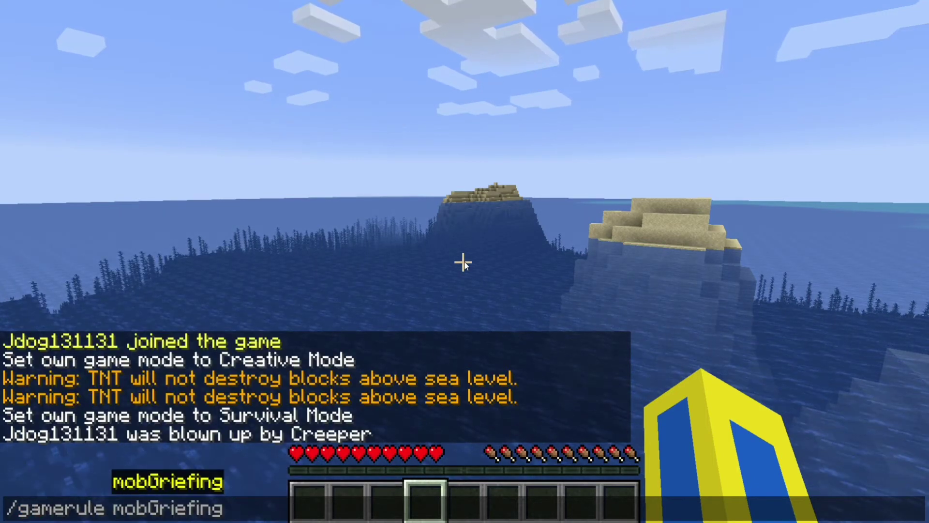
key(Tab)
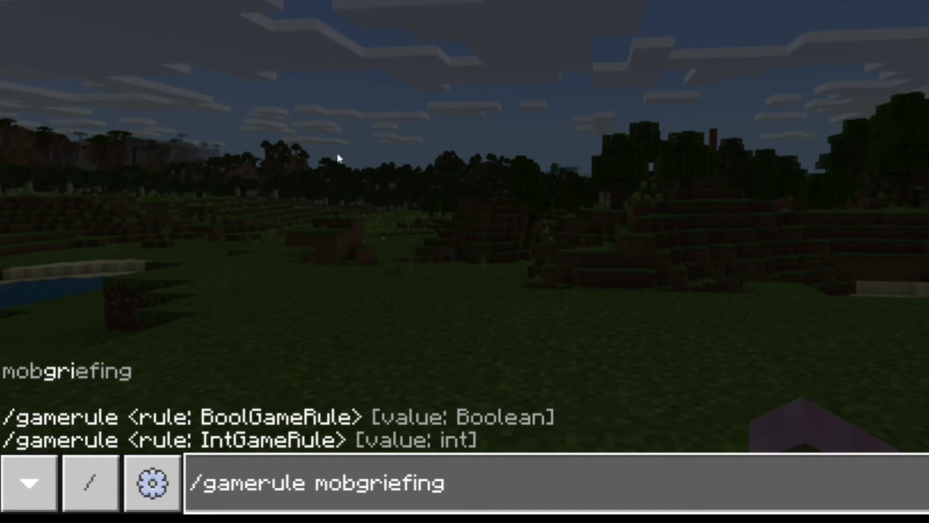
text(false)
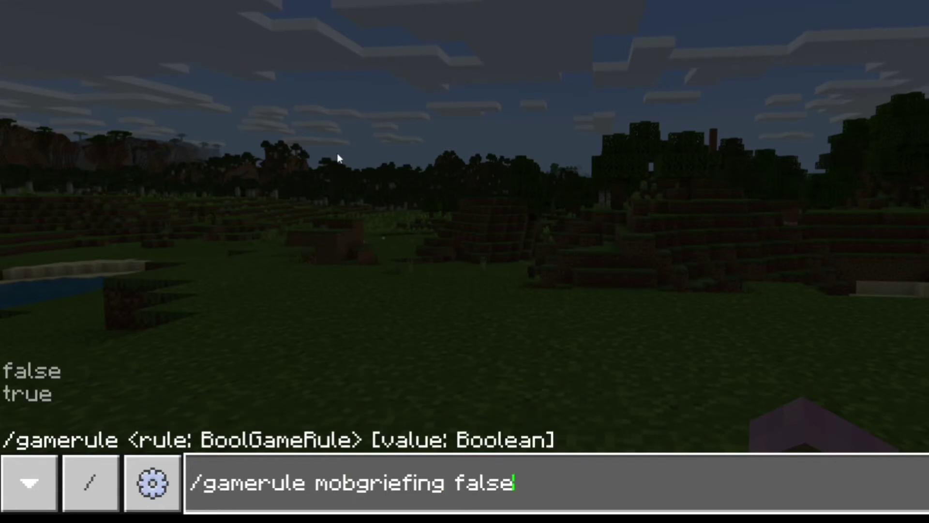
key(Return)
key(w)
key(s)
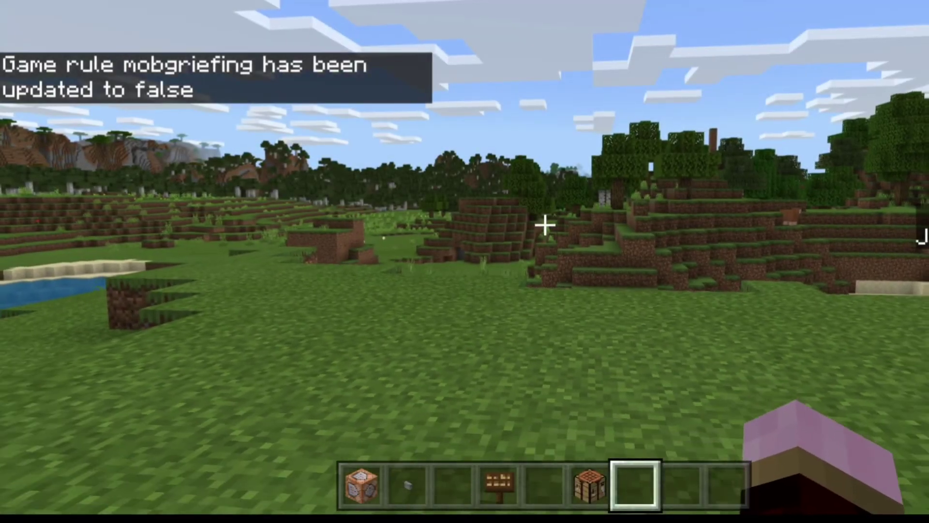